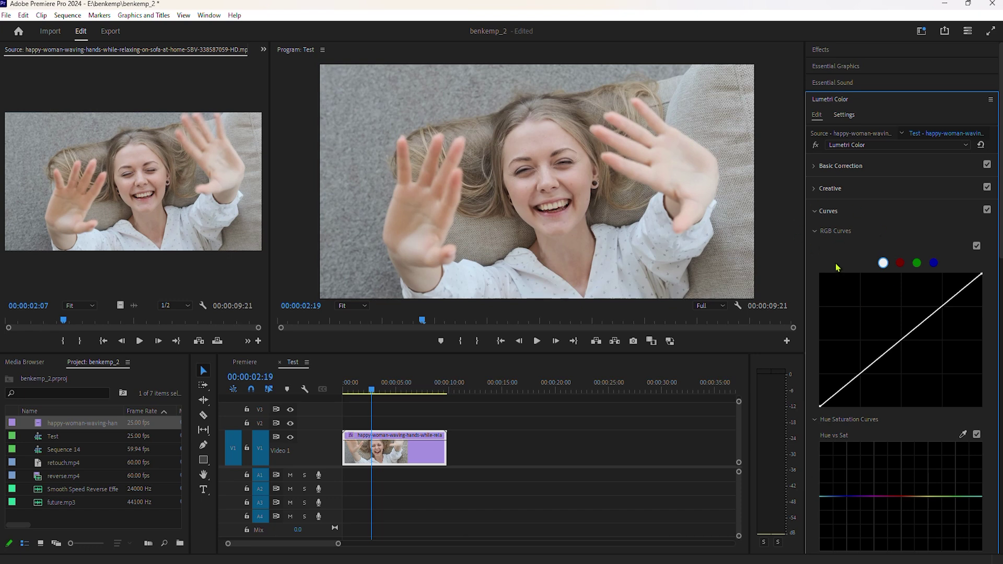
# Sample the lip color for the Hue vs Sat curve, raise its red point slightly, and compare the result with the curve off and on
pyautogui.scroll(-4, 936, 308)
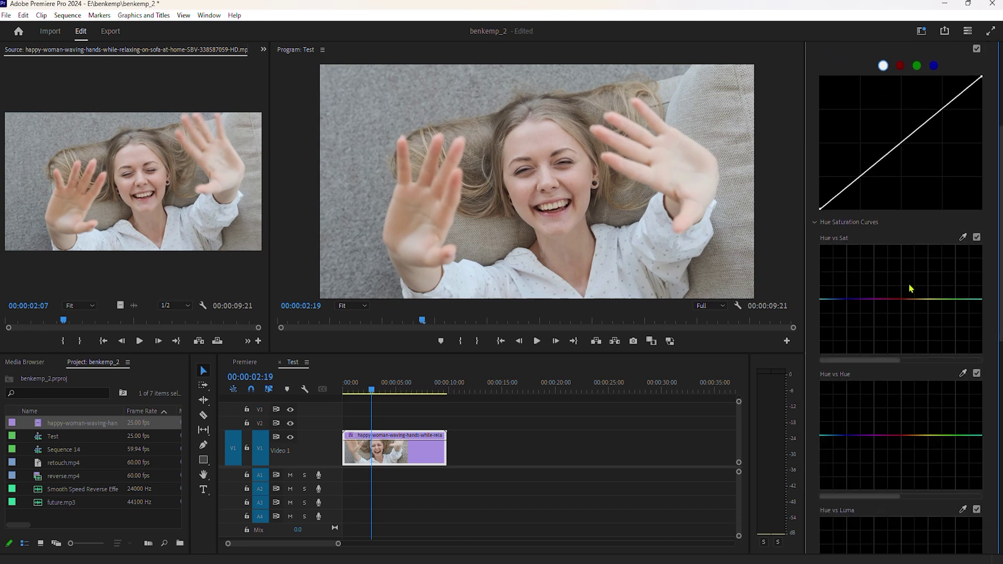
pyautogui.click(963, 237)
pyautogui.click(558, 213)
pyautogui.moveTo(901, 299); pyautogui.dragTo(903, 290)
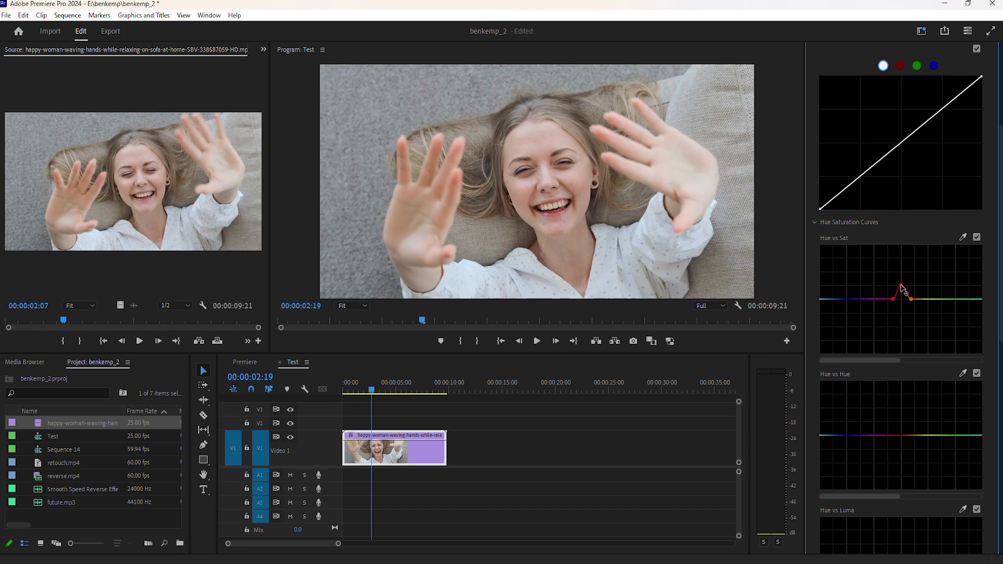
pyautogui.click(977, 238)
pyautogui.click(977, 238)
# Sample the lips for the Sat vs Sat curve and raise its middle control point to intensify the lip color
pyautogui.scroll(-7, 991, 320)
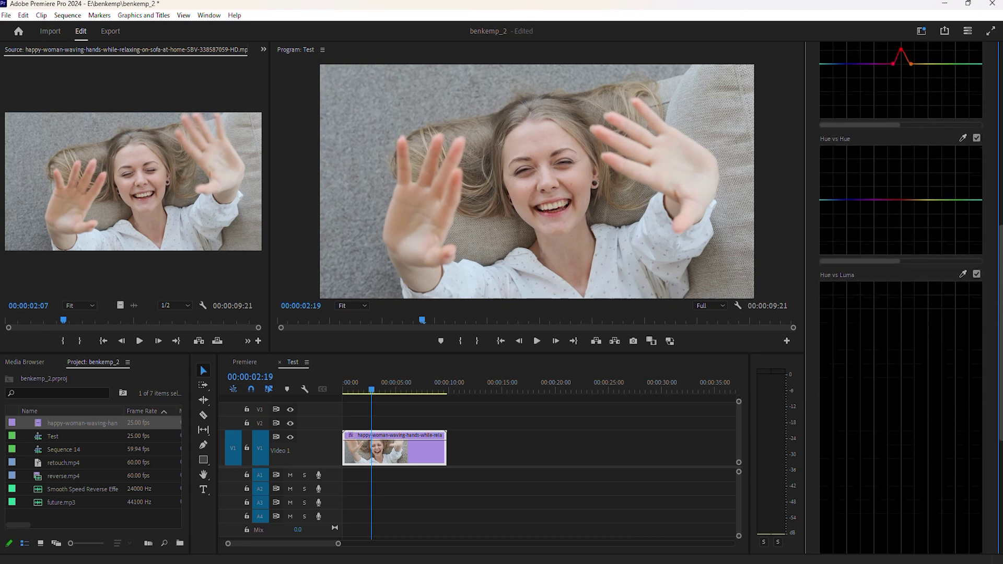
pyautogui.scroll(-3, 891, 353)
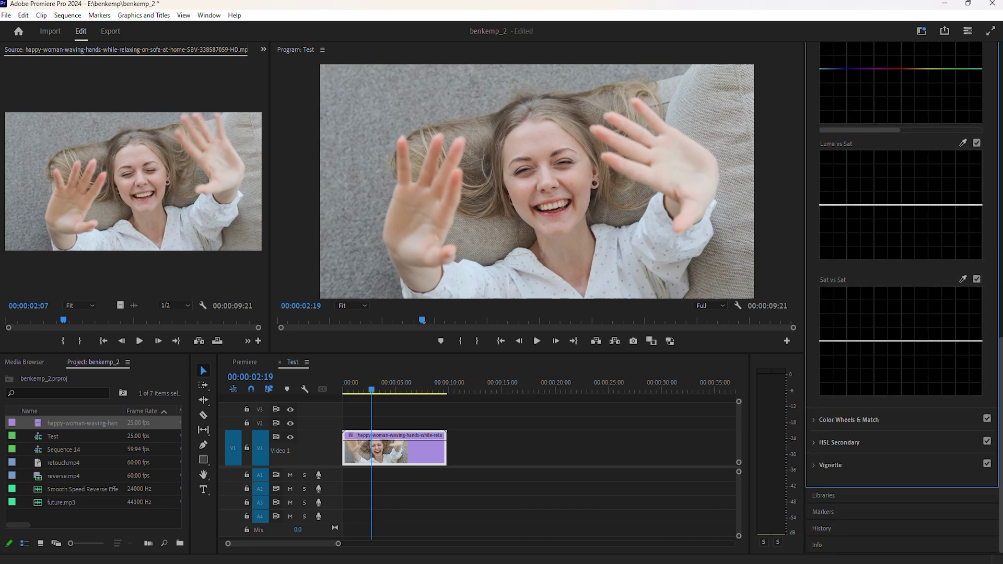
pyautogui.click(963, 331)
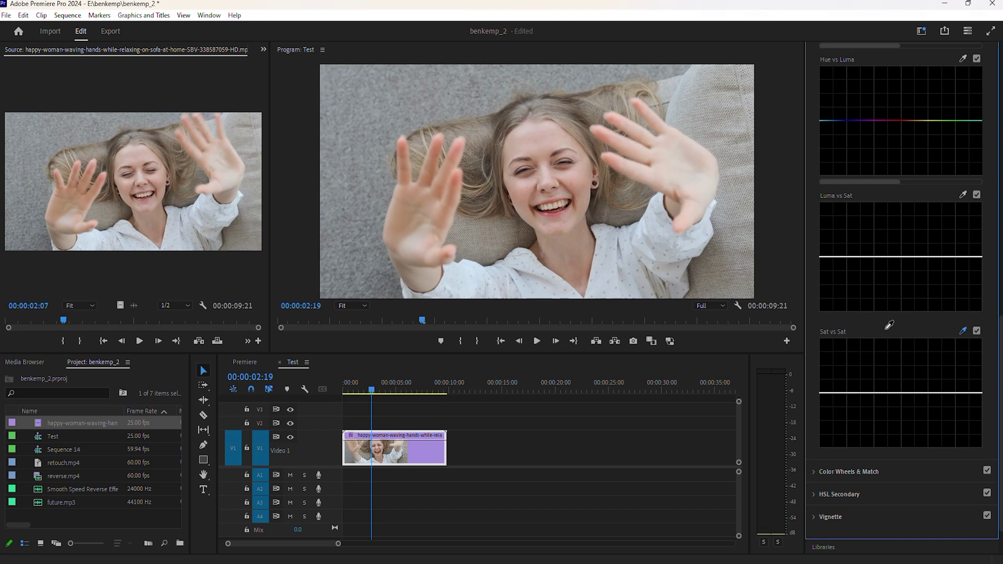
pyautogui.click(557, 217)
pyautogui.moveTo(855, 393); pyautogui.dragTo(853, 375)
pyautogui.scroll(10, 975, 402)
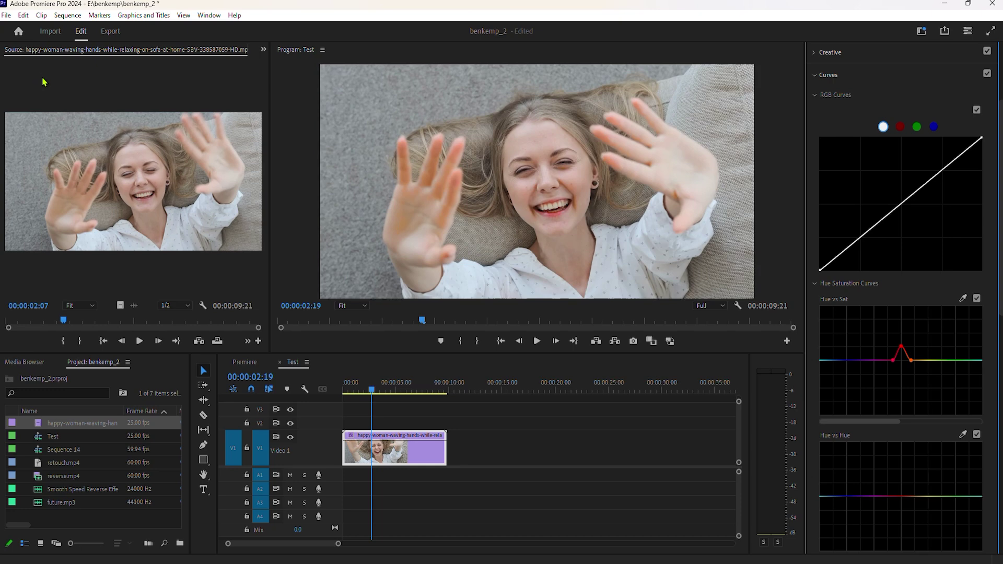
# Draw a free-form mask around the lips on the clip's Lumetri Color effect
pyautogui.hotkey('shift', '5')
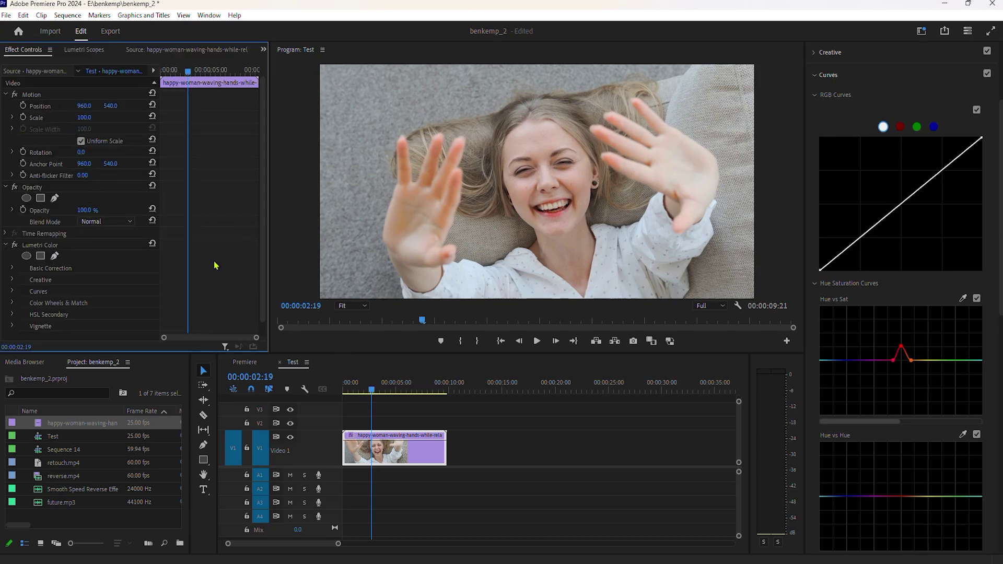
pyautogui.click(54, 256)
pyautogui.click(525, 203)
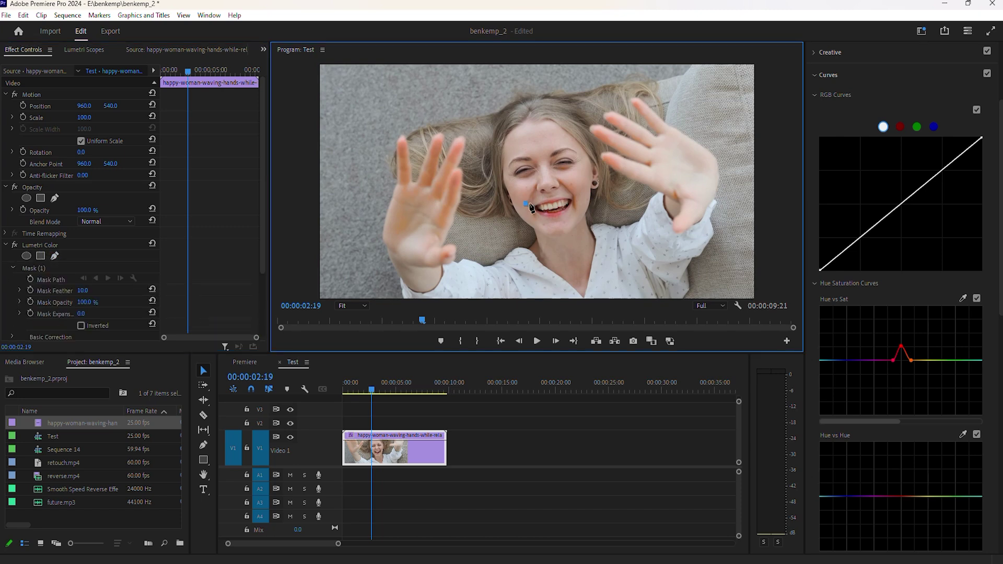
pyautogui.moveTo(567, 194); pyautogui.dragTo(575, 202)
pyautogui.click(562, 222)
pyautogui.click(537, 221)
pyautogui.hotkey('ctrl', 't')
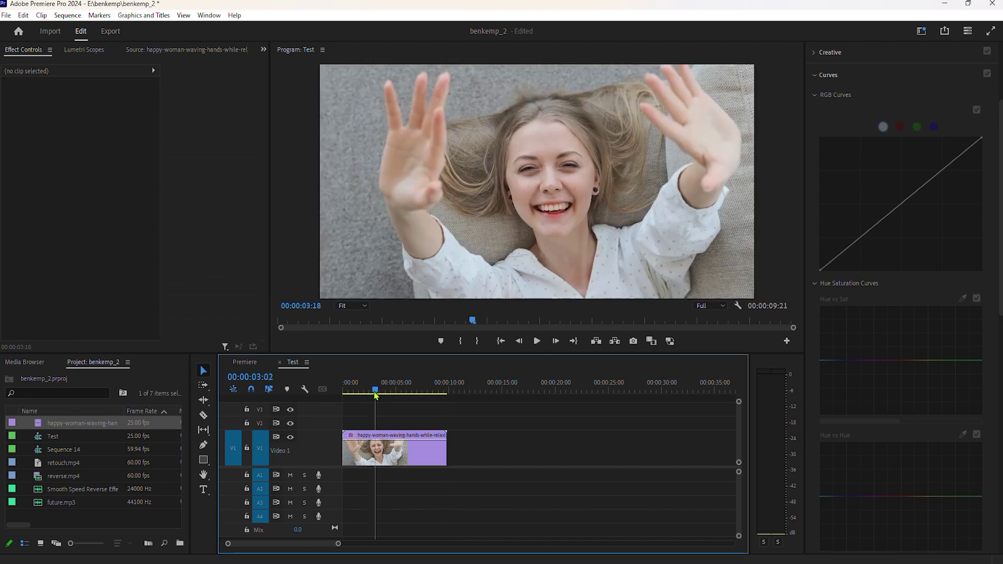
# Search the effects for "lumetri co" and add a second Lumetri Color effect to the clip, below the first
pyautogui.scroll(5, 834, 61)
pyautogui.click(824, 62)
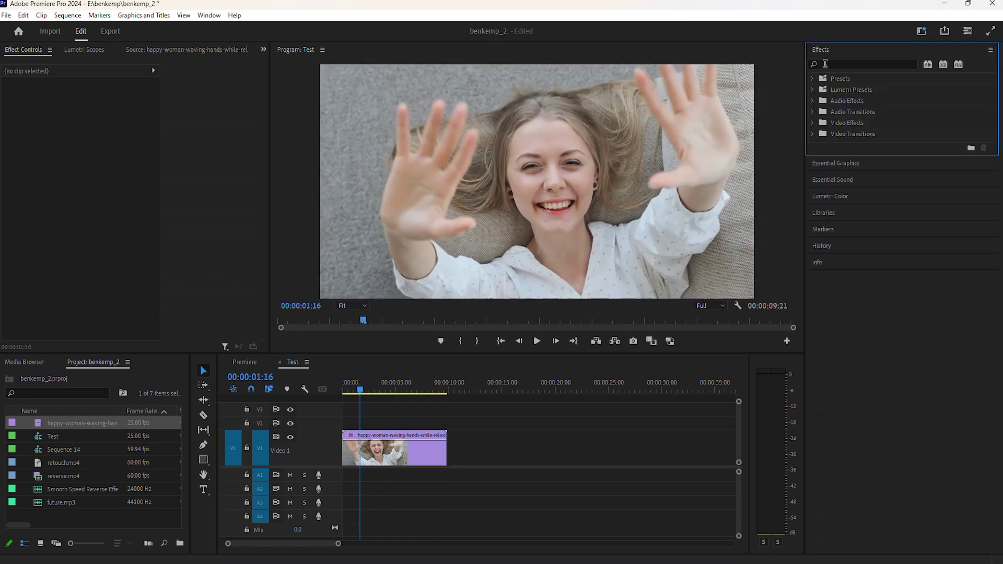
pyautogui.write('lumetri co')
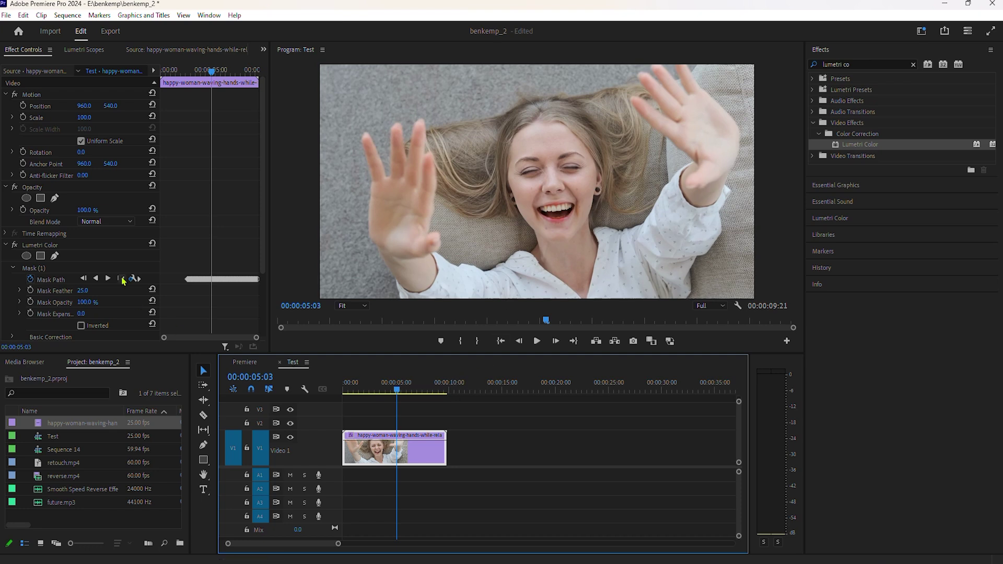
pyautogui.scroll(-3, 197, 293)
pyautogui.moveTo(860, 144); pyautogui.dragTo(101, 316)
# Draw a closed free-form mask around the woman's face on the second Lumetri Color effect
pyautogui.click(54, 241)
pyautogui.click(512, 145)
pyautogui.click(524, 129)
pyautogui.click(554, 122)
pyautogui.click(584, 145)
pyautogui.click(596, 166)
pyautogui.click(591, 213)
pyautogui.click(572, 233)
pyautogui.click(547, 238)
pyautogui.click(523, 214)
pyautogui.click(505, 181)
pyautogui.click(510, 147)
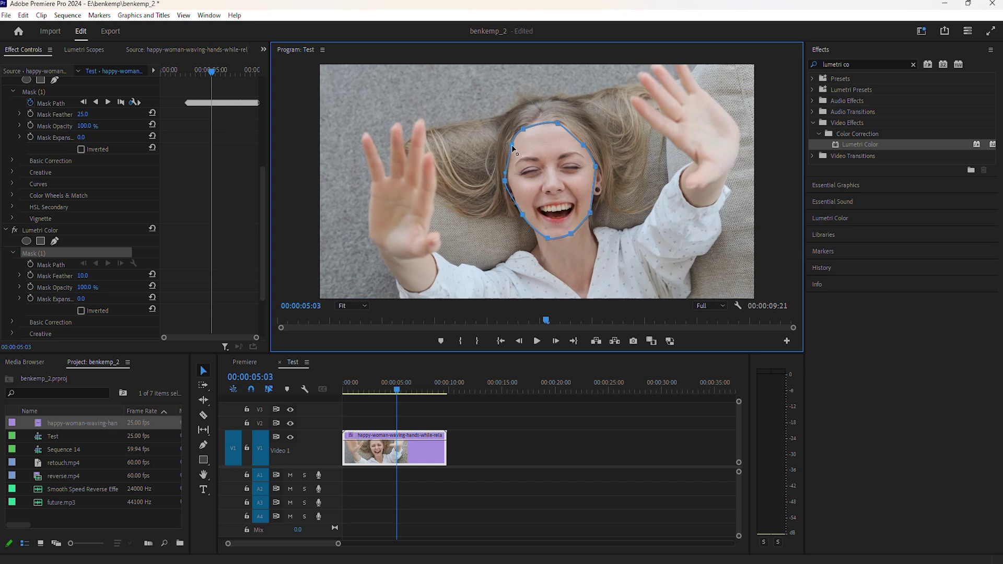
# Set the face mask's feather to 25 and track the mask forward
pyautogui.click(83, 276)
pyautogui.write('25')
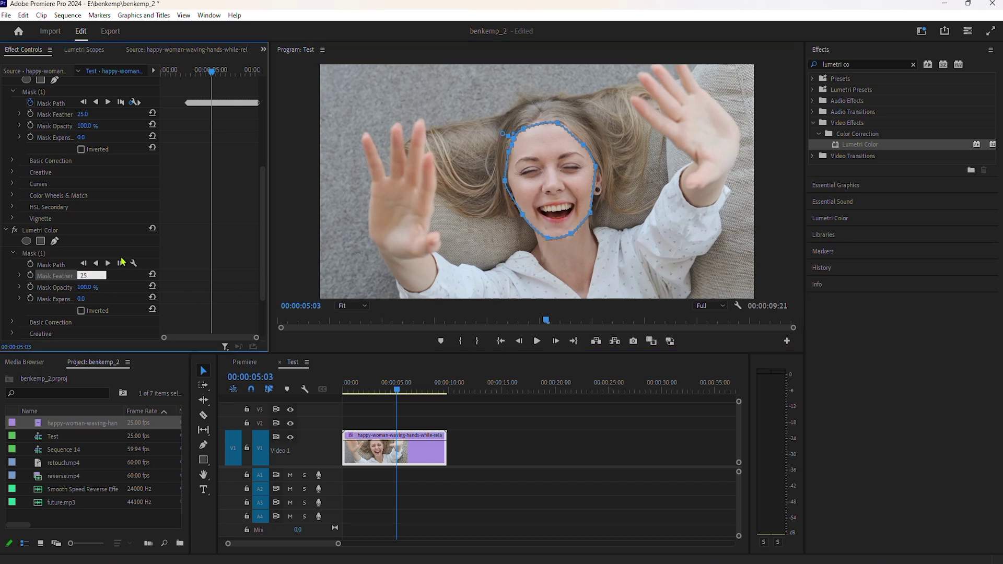
pyautogui.click(121, 263)
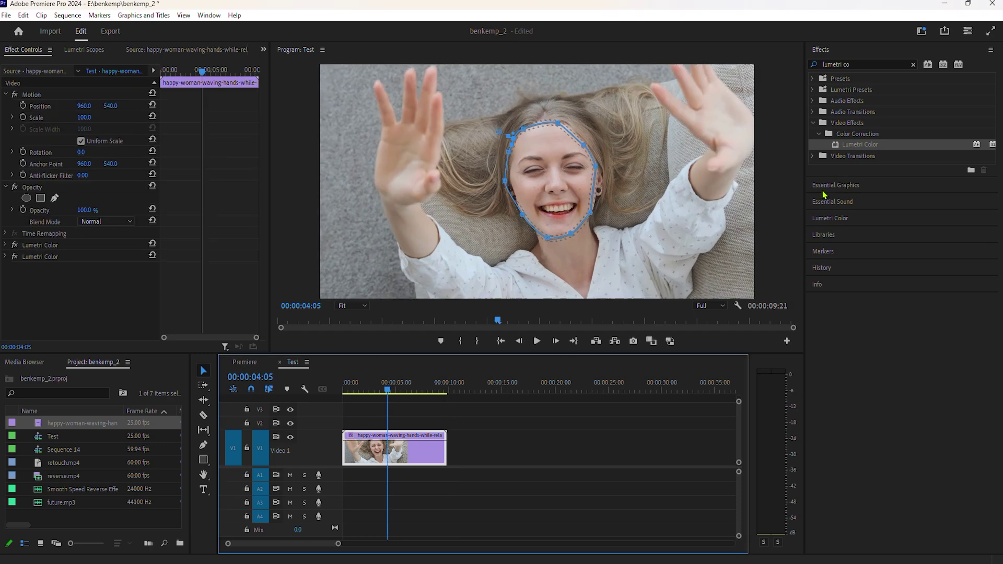
# In the face effect's Basic Correction, set Temperature to -6.2, Contrast and Highlights to 13.9, and Shadows to -6.2
pyautogui.click(826, 217)
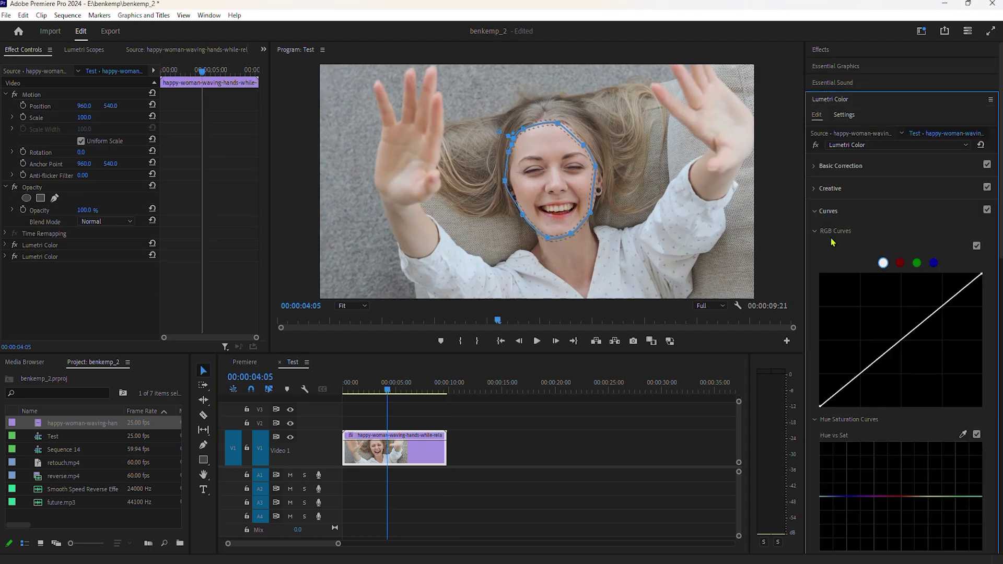
pyautogui.click(814, 166)
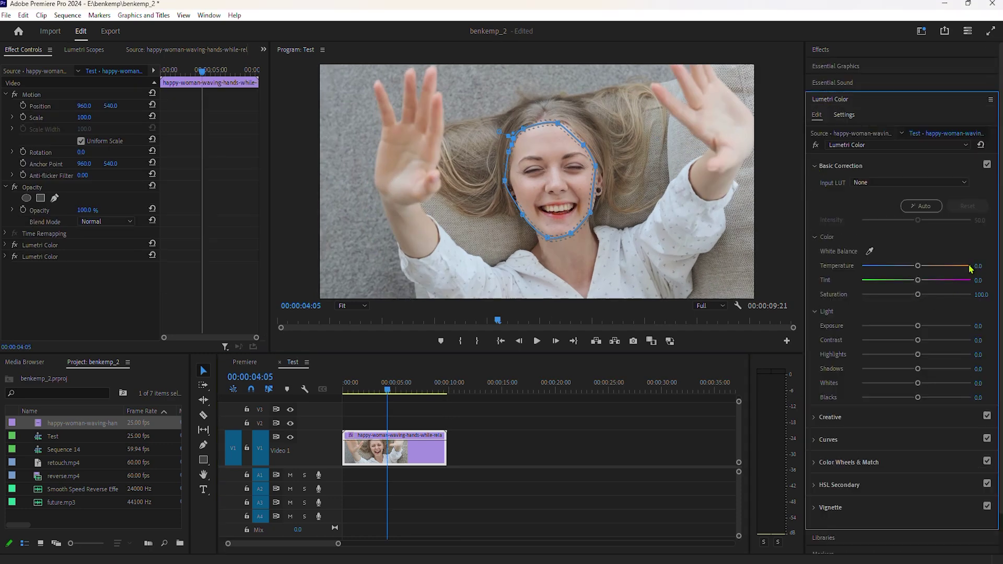
pyautogui.moveTo(918, 266); pyautogui.dragTo(914, 266)
pyautogui.moveTo(918, 341); pyautogui.dragTo(914, 369)
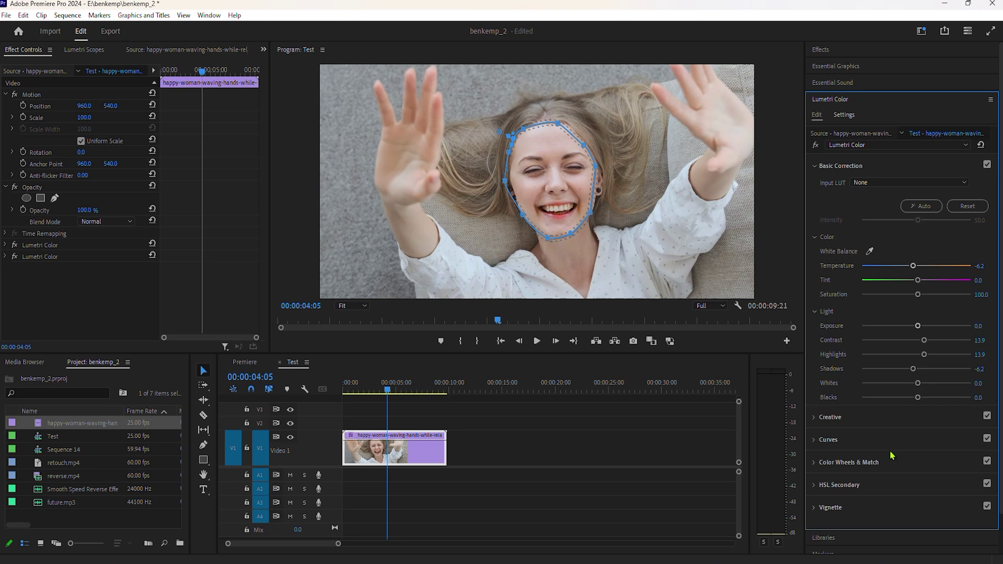
# Shape the face effect's white RGB curve into a gentle S, lowering the shadows and lifting the highlights
pyautogui.click(818, 439)
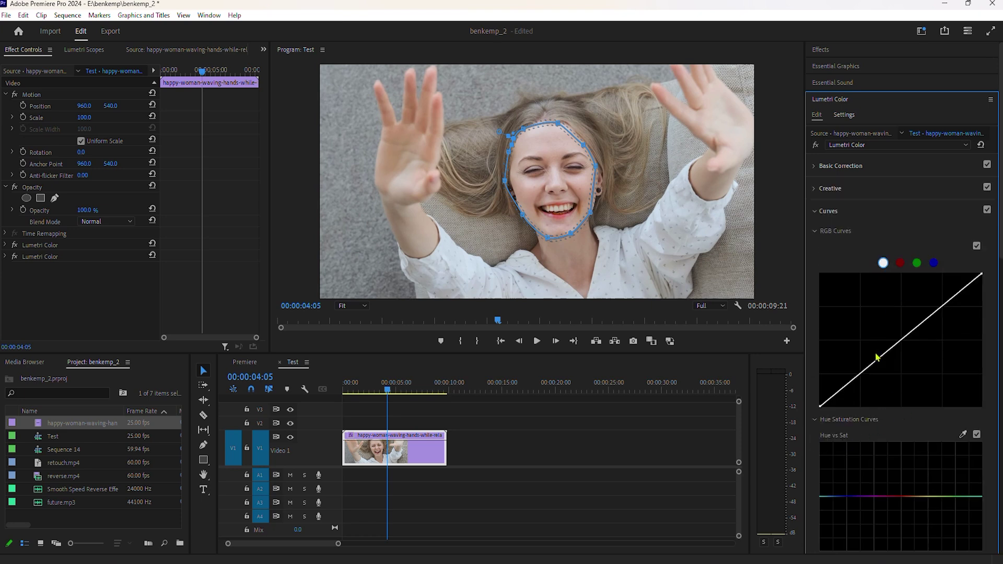
pyautogui.moveTo(877, 357); pyautogui.dragTo(869, 372)
pyautogui.moveTo(930, 316); pyautogui.dragTo(929, 313)
pyautogui.moveTo(869, 373); pyautogui.dragTo(867, 373)
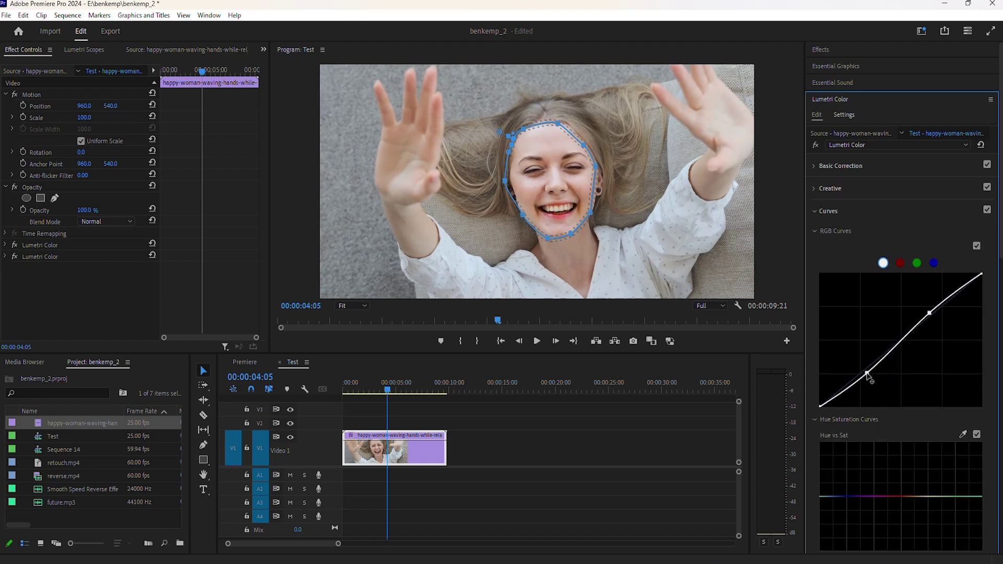
pyautogui.moveTo(929, 314); pyautogui.dragTo(930, 311)
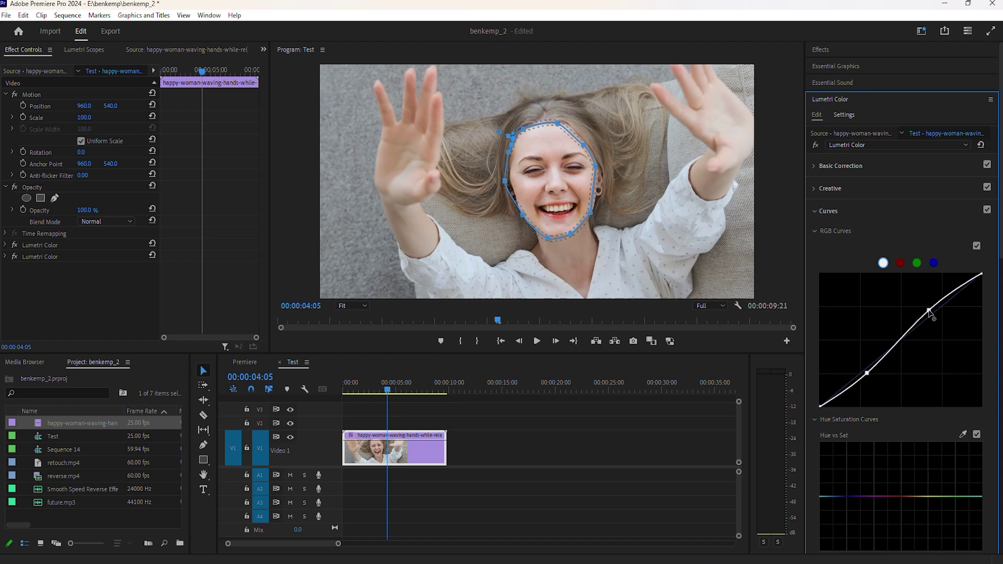
# Key the skin tone in HSL Secondary by sampling the woman's forehead
pyautogui.scroll(-10, 835, 415)
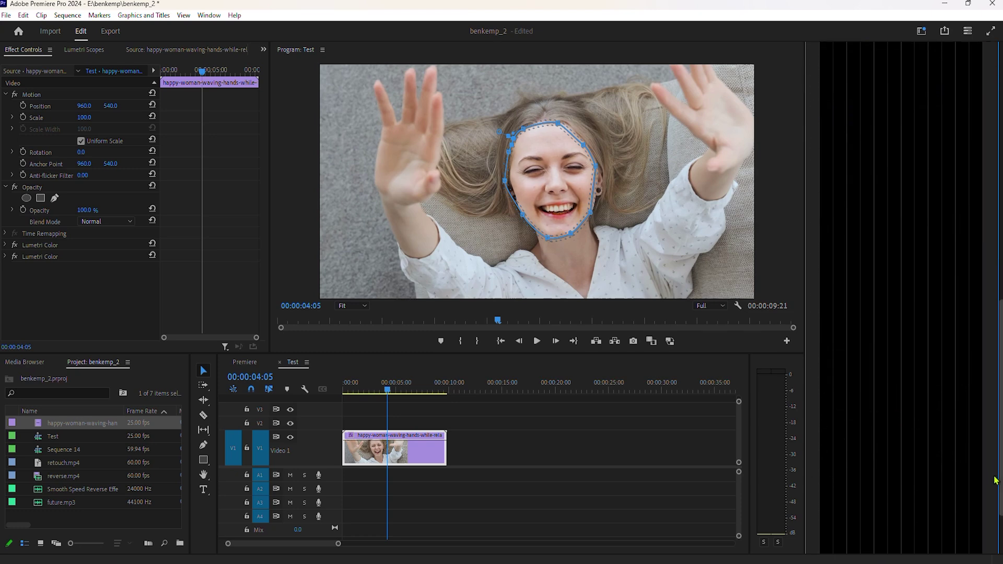
pyautogui.click(809, 445)
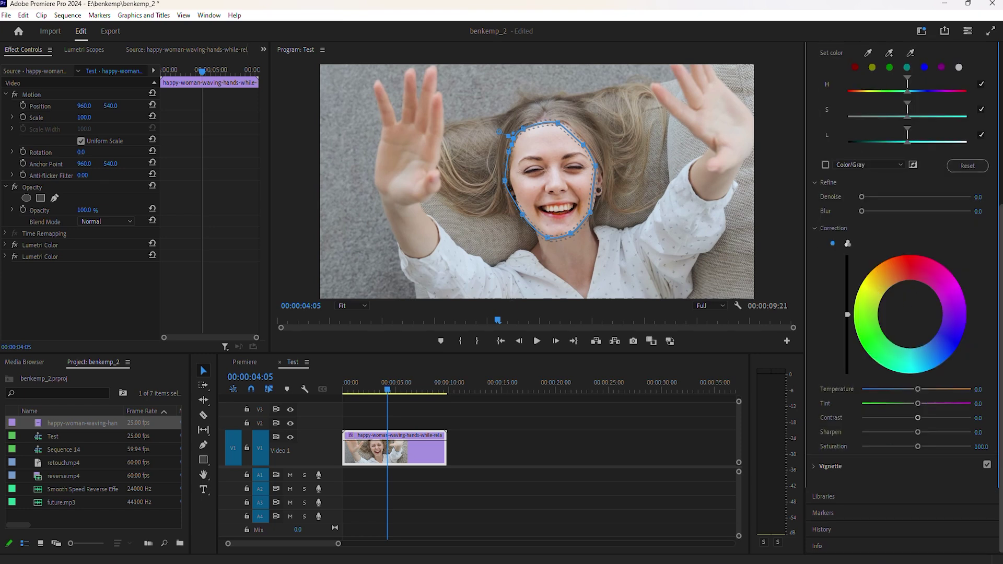
pyautogui.scroll(3, 987, 185)
pyautogui.click(889, 190)
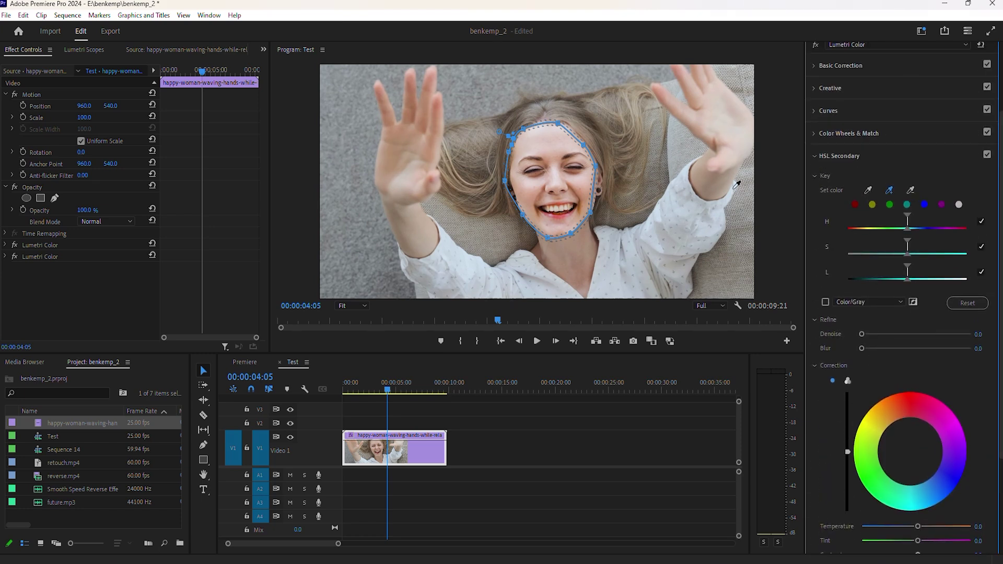
pyautogui.click(553, 148)
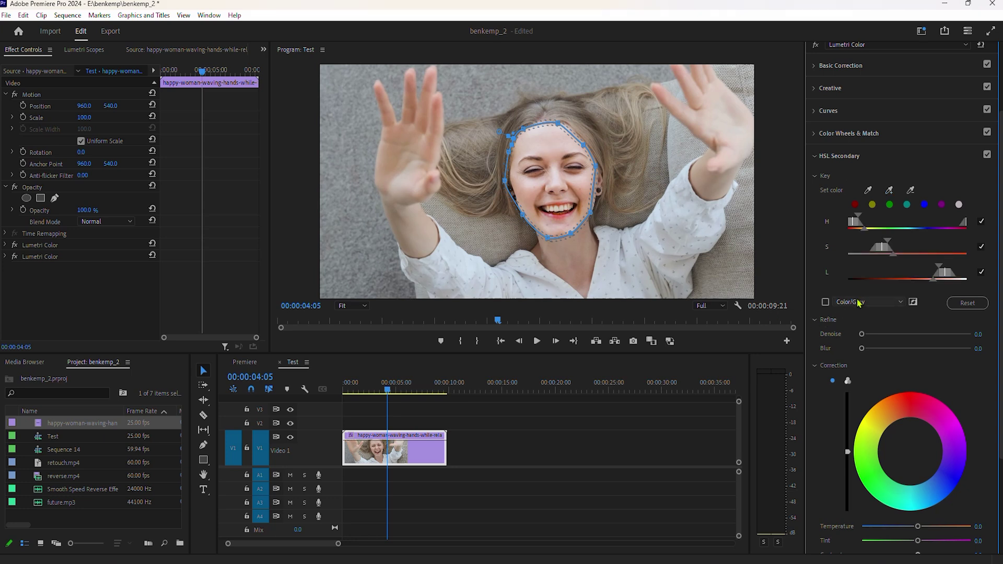
# Widen the key's H, S and L ranges to cover the facial skin, using the Color/Gray preview and turning it off when finished
pyautogui.click(826, 303)
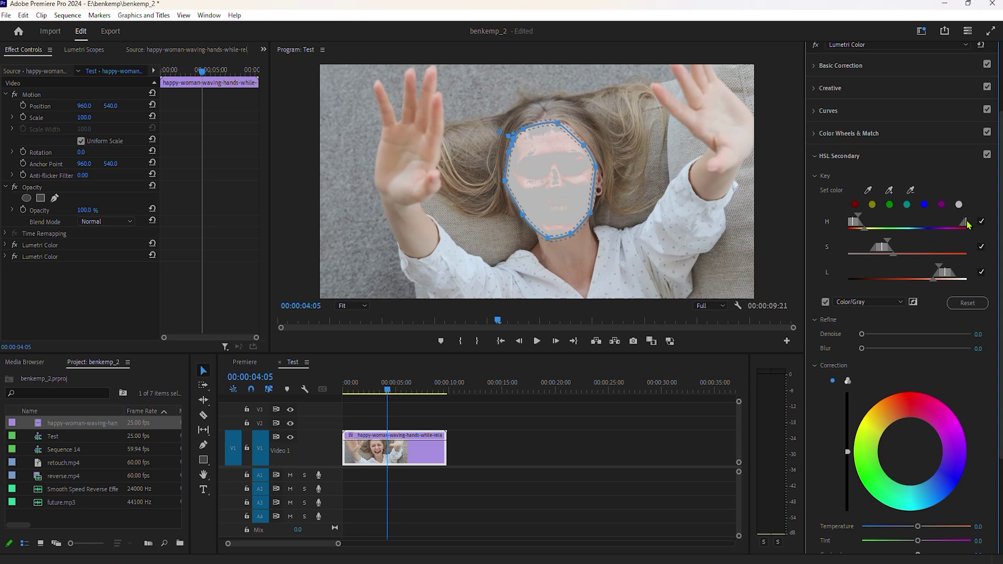
pyautogui.moveTo(889, 245); pyautogui.dragTo(889, 275)
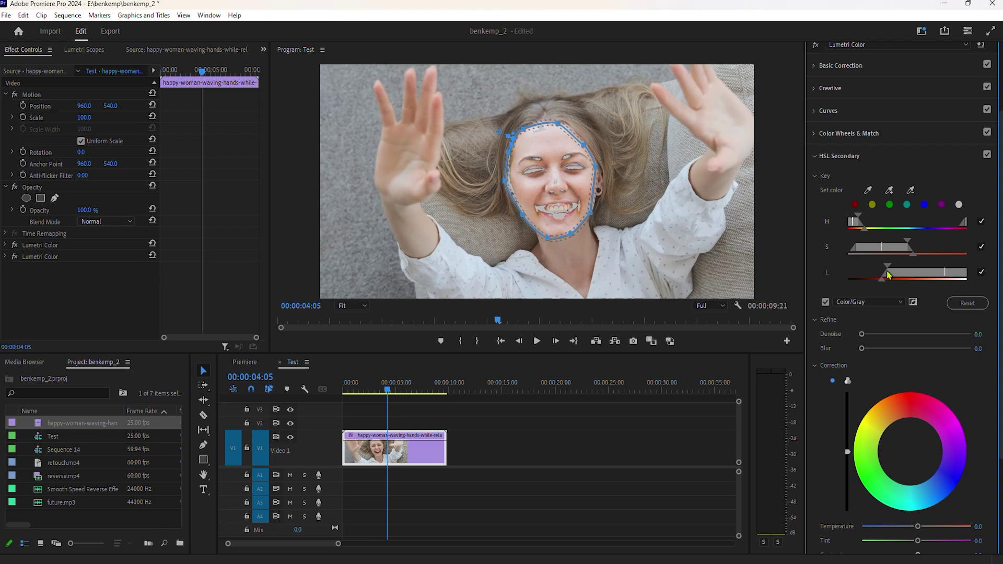
pyautogui.moveTo(858, 221); pyautogui.dragTo(869, 222)
pyautogui.click(825, 302)
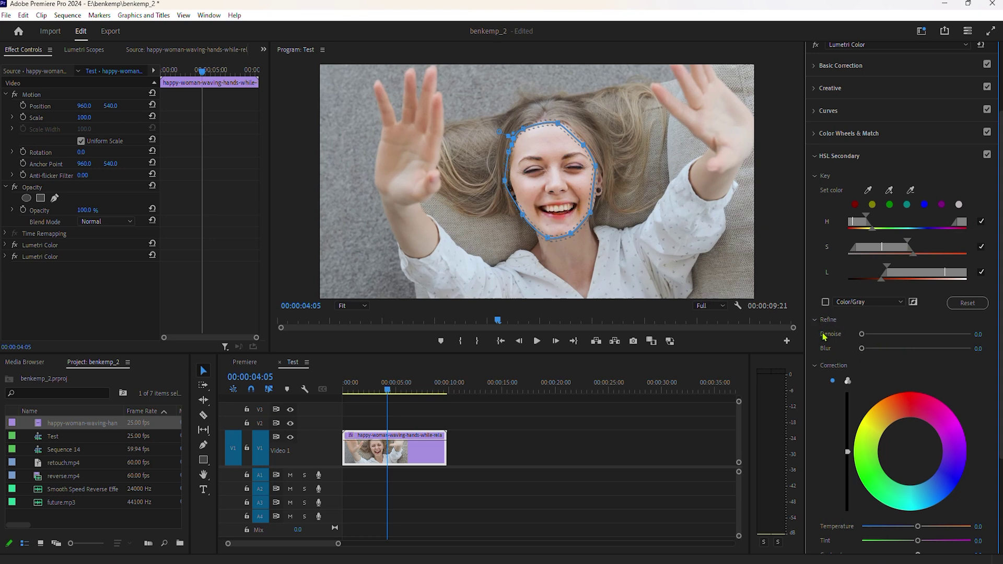
# Refine the skin key with Blur 2.4 and correct it with Sharpen -12.9 and Saturation 106.2
pyautogui.moveTo(862, 351); pyautogui.dragTo(870, 353)
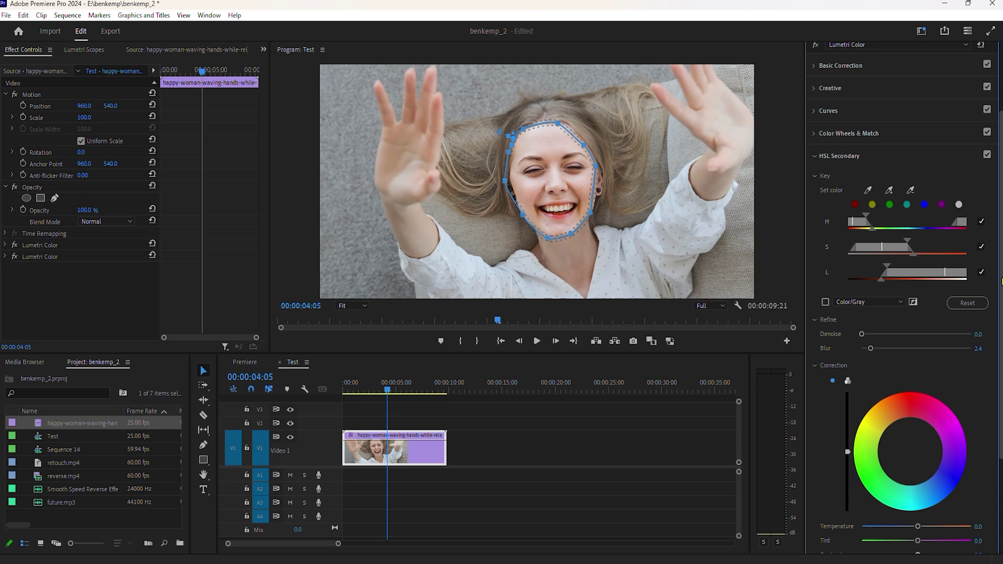
pyautogui.scroll(-5, 912, 320)
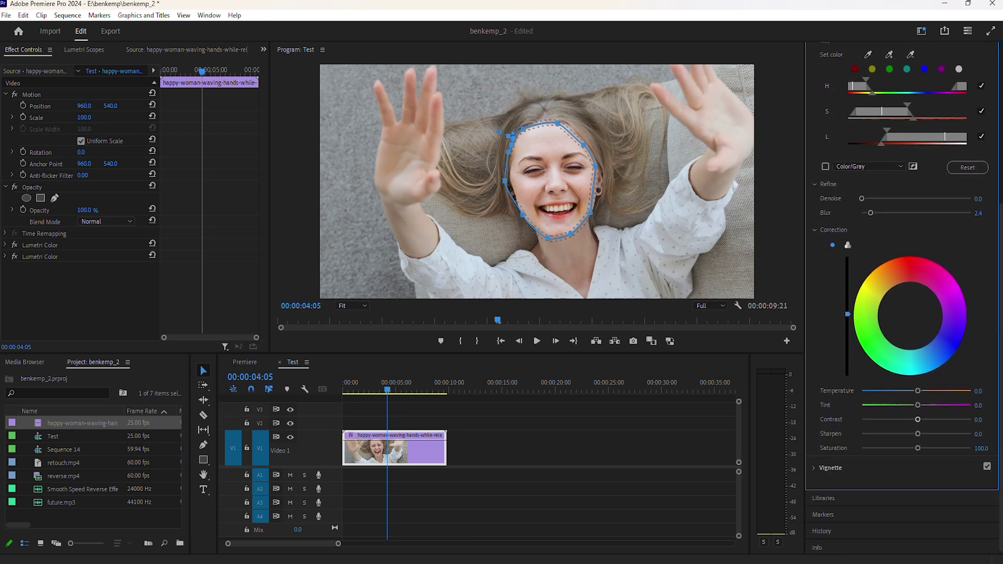
pyautogui.moveTo(918, 433); pyautogui.dragTo(913, 435)
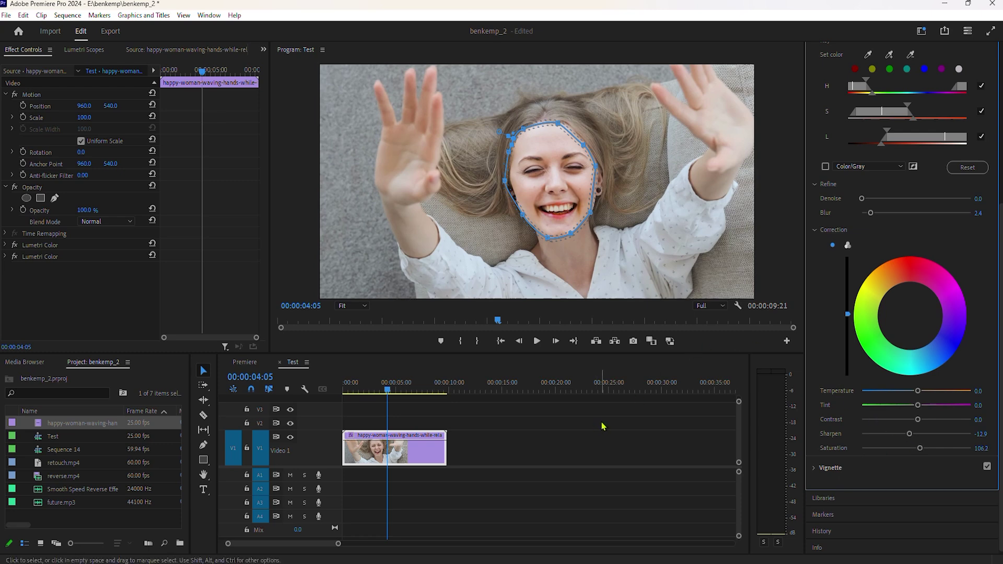
# Play back and scrub through the sequence to review the retouched face
pyautogui.click(351, 391)
pyautogui.press('space')
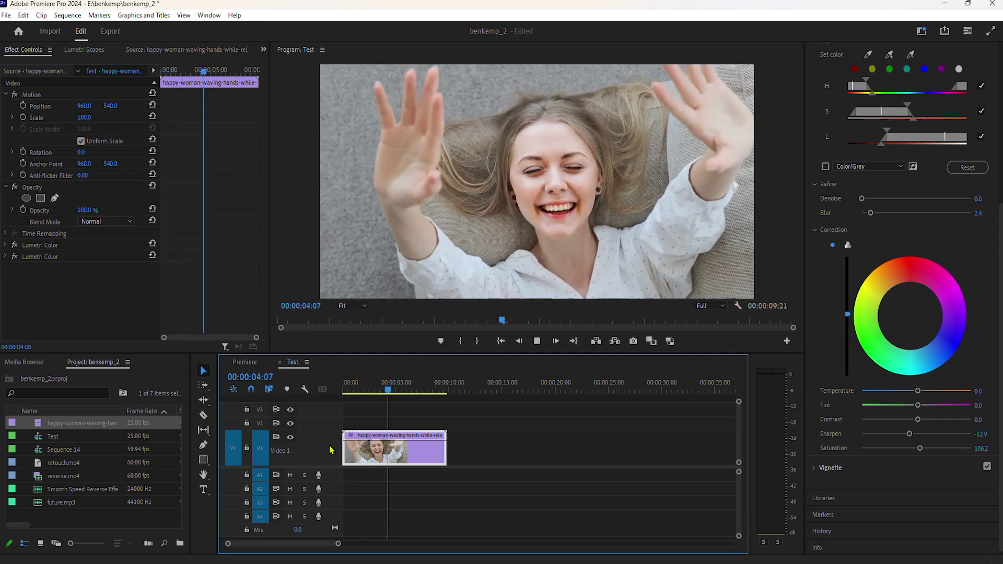
pyautogui.press('space')
pyautogui.moveTo(382, 391)
pyautogui.mouseDown()
pyautogui.moveTo(360, 393)
pyautogui.moveTo(389, 403)
pyautogui.mouseUp()
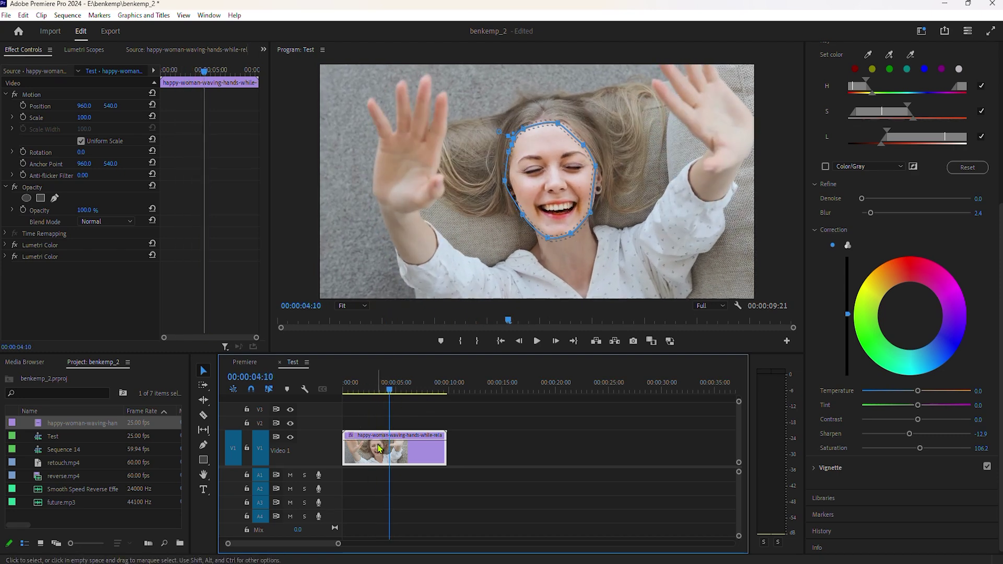
# Duplicate the clip onto video track V2 and turn off both Lumetri Color effects on the copy
pyautogui.moveTo(377, 453); pyautogui.dragTo(376, 427)
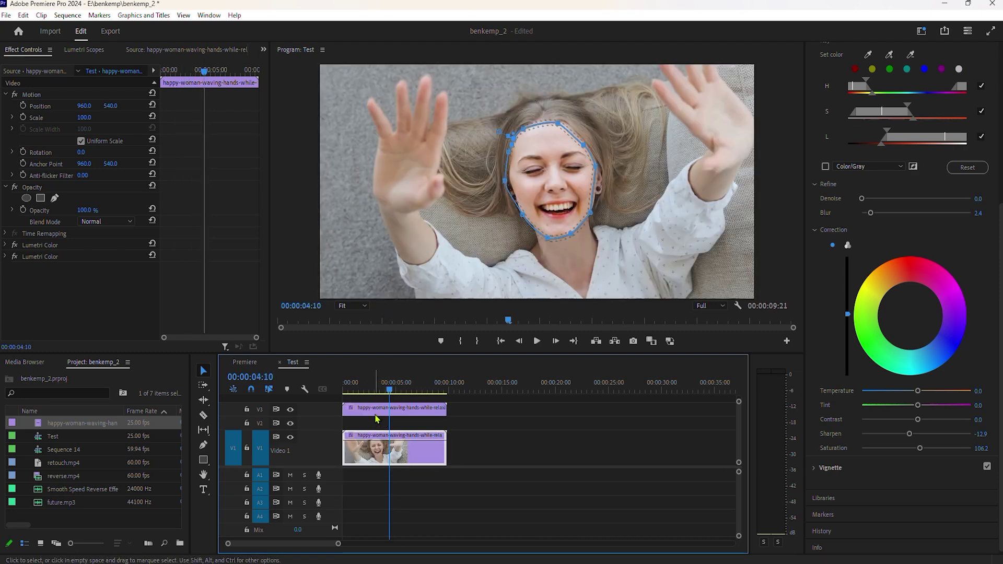
pyautogui.click(6, 246)
pyautogui.click(6, 245)
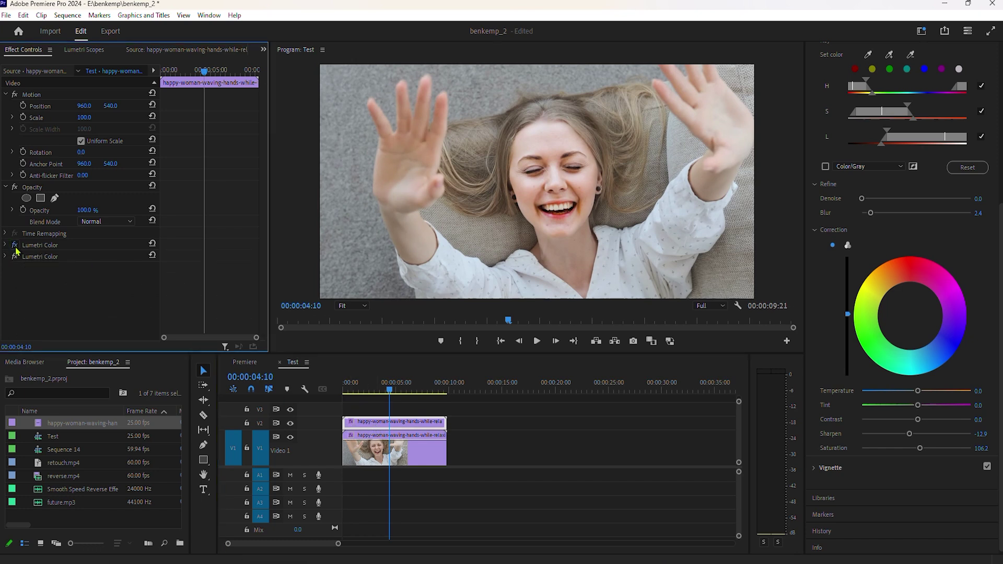
pyautogui.click(15, 245)
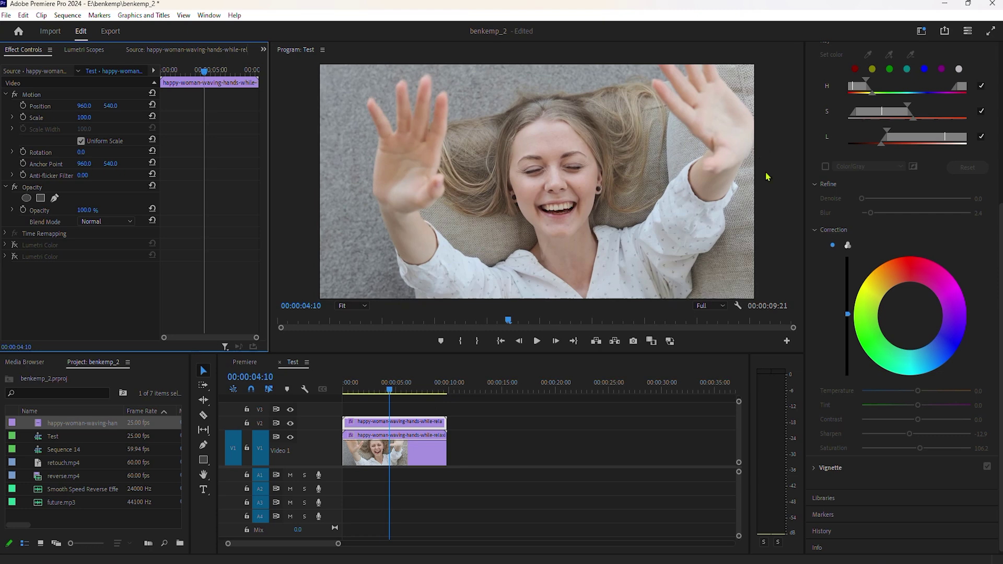
# Find the Gaussian Blur effect by searching "gaus" and apply it to the duplicated clip on V2
pyautogui.scroll(3, 975, 299)
pyautogui.scroll(4, 877, 107)
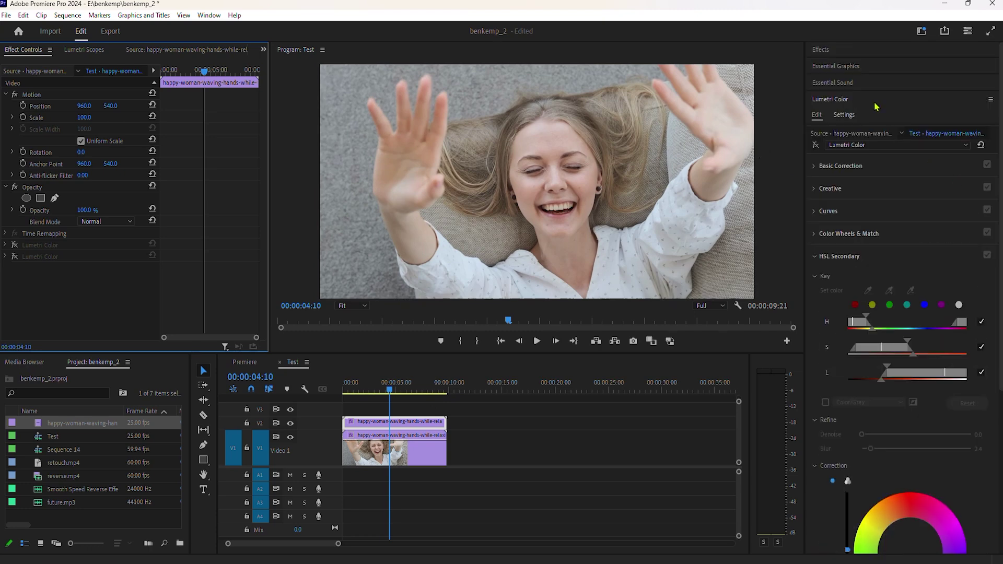
pyautogui.click(836, 52)
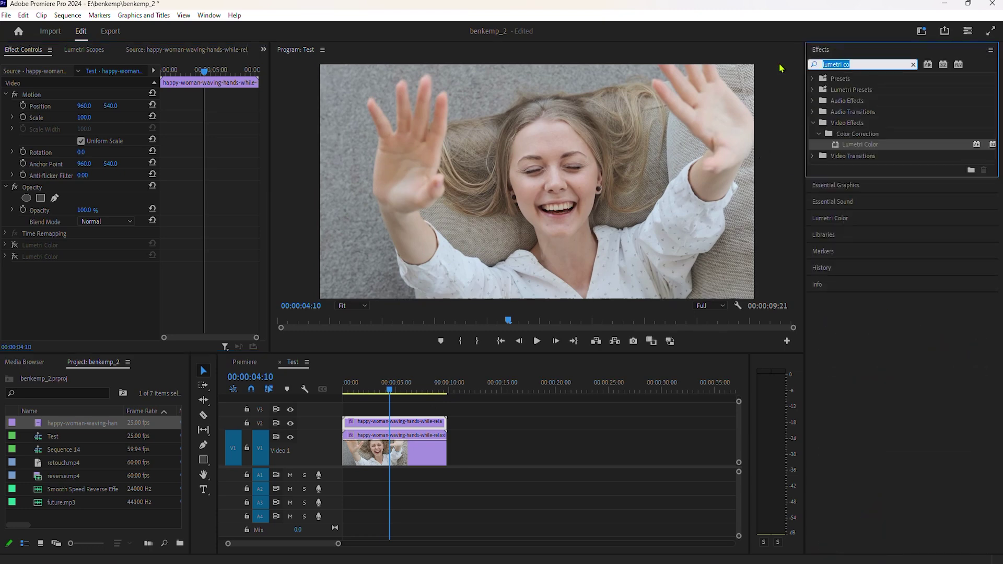
pyautogui.write('gaus')
pyautogui.moveTo(853, 183); pyautogui.dragTo(410, 424)
pyautogui.scroll(-1, 103, 295)
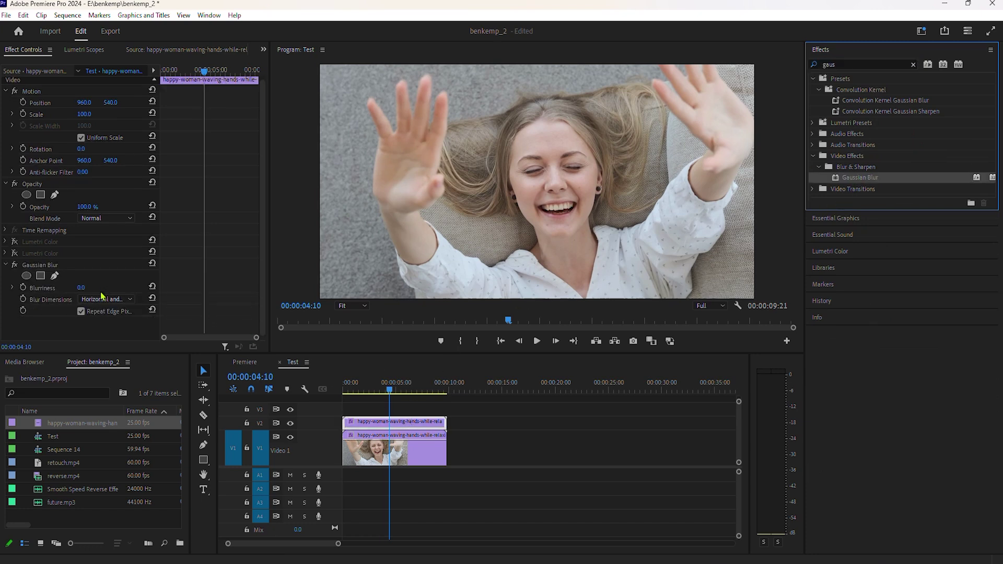
# Set the V2 clip's Gaussian Blur Blurriness to 15 and its opacity blend mode to Soft Light
pyautogui.click(81, 288)
pyautogui.write('15')
pyautogui.press('Return')
pyautogui.click(99, 218)
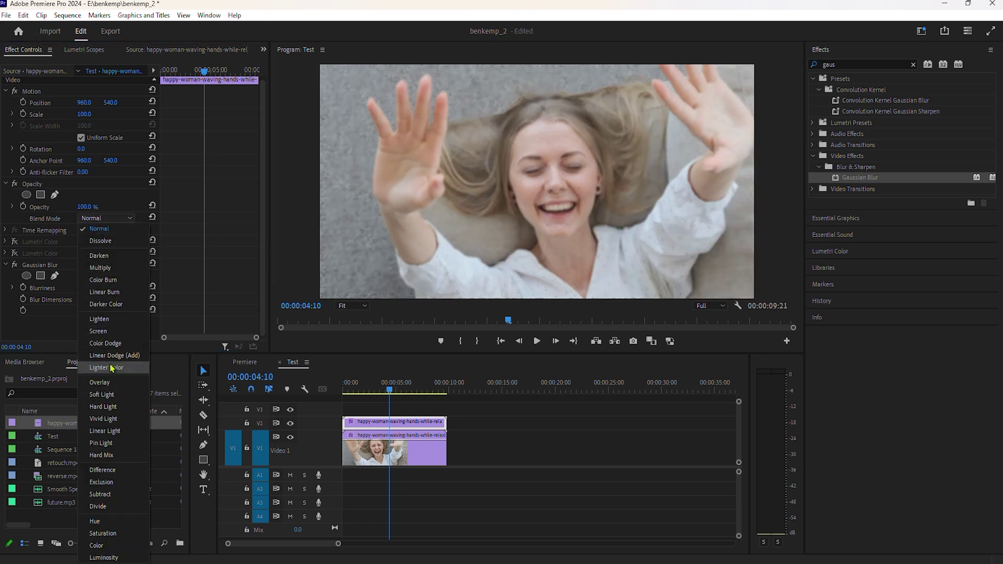
pyautogui.click(107, 396)
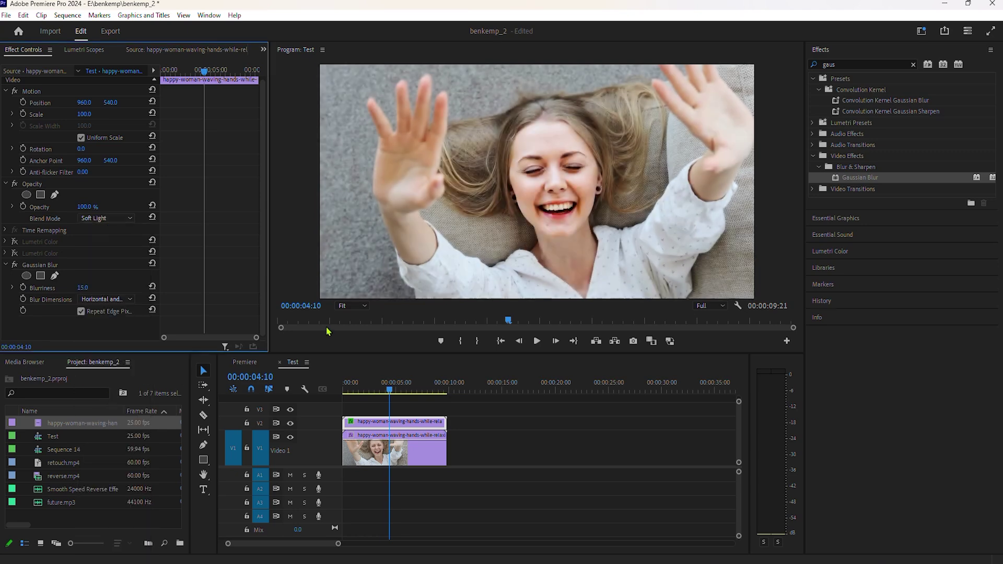
# Preview the sequence from its start and lower the V2 clip's opacity to 66%
pyautogui.click(343, 391)
pyautogui.press('space')
pyautogui.press('space')
pyautogui.click(83, 208)
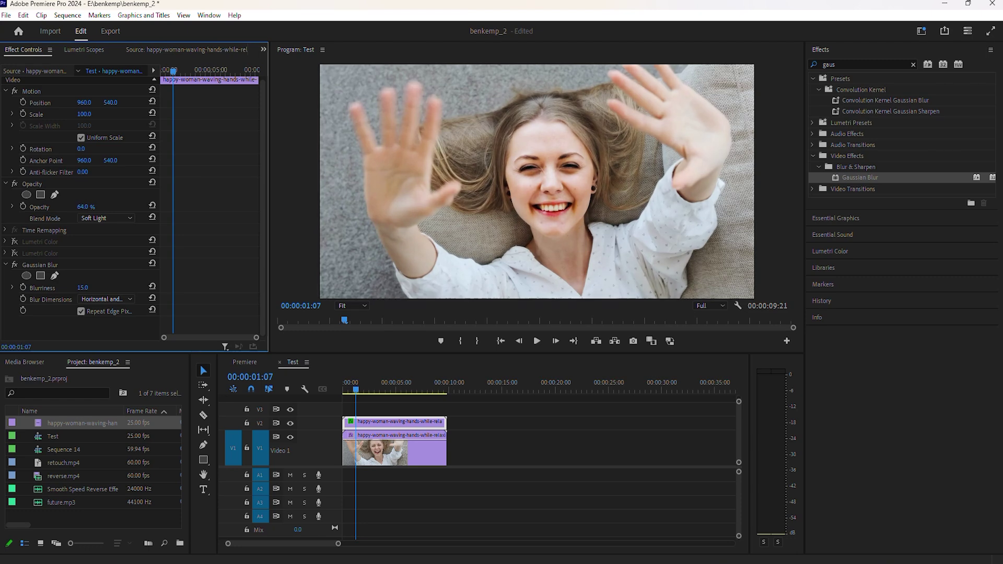
# Review the blended result in full screen from the sequence start, exit full screen and select the V2 clip
pyautogui.click(345, 391)
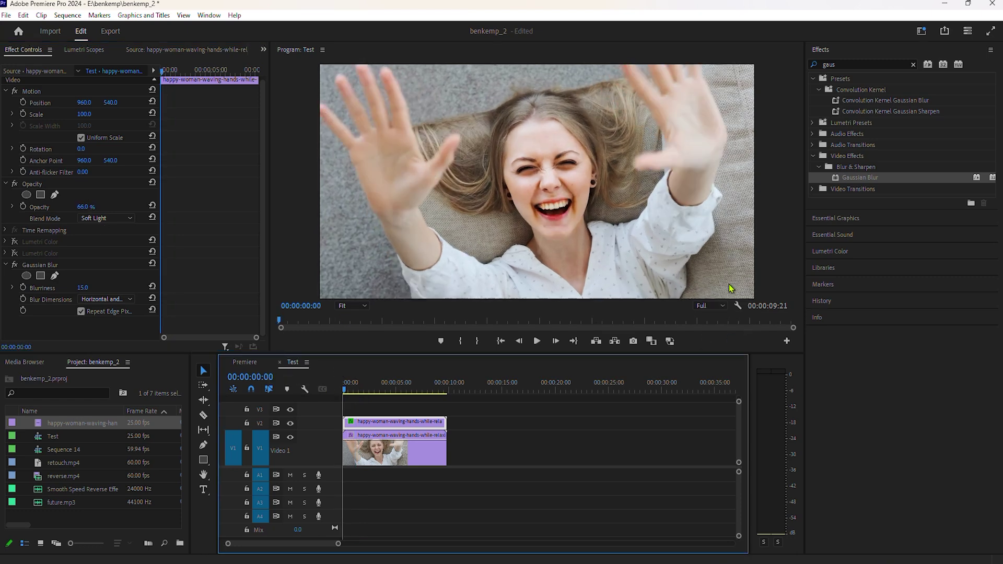
pyautogui.click(990, 31)
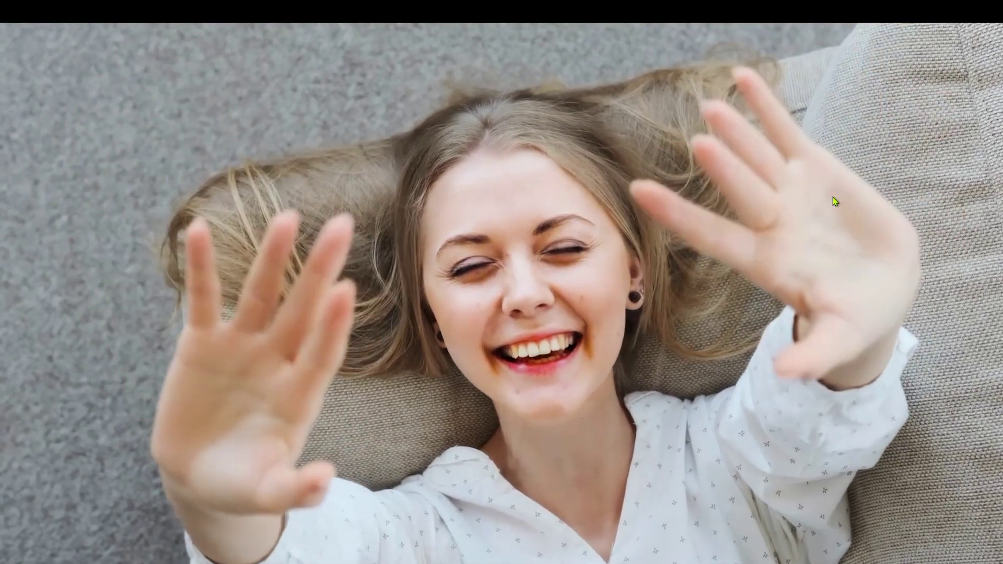
pyautogui.press('Escape')
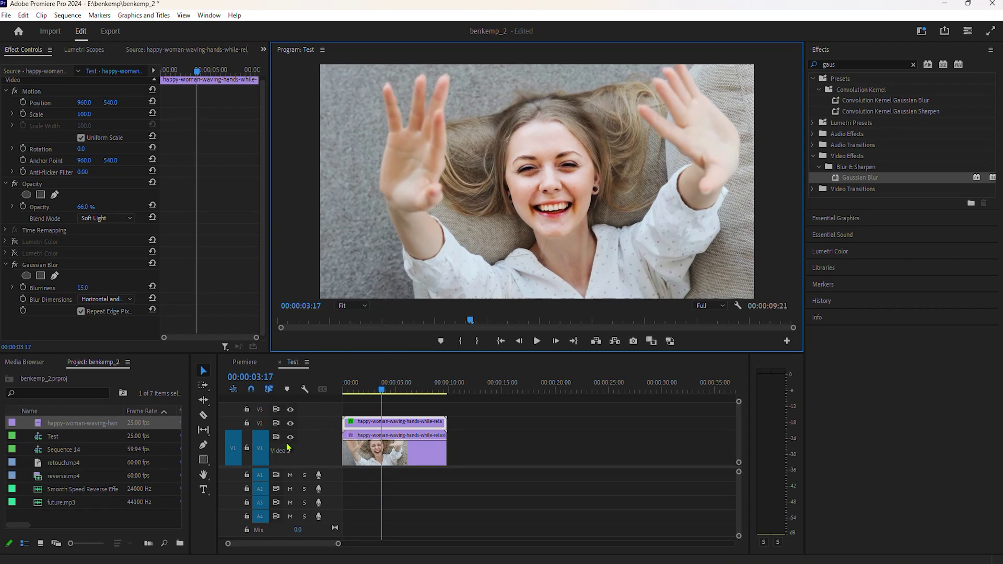
pyautogui.click(349, 422)
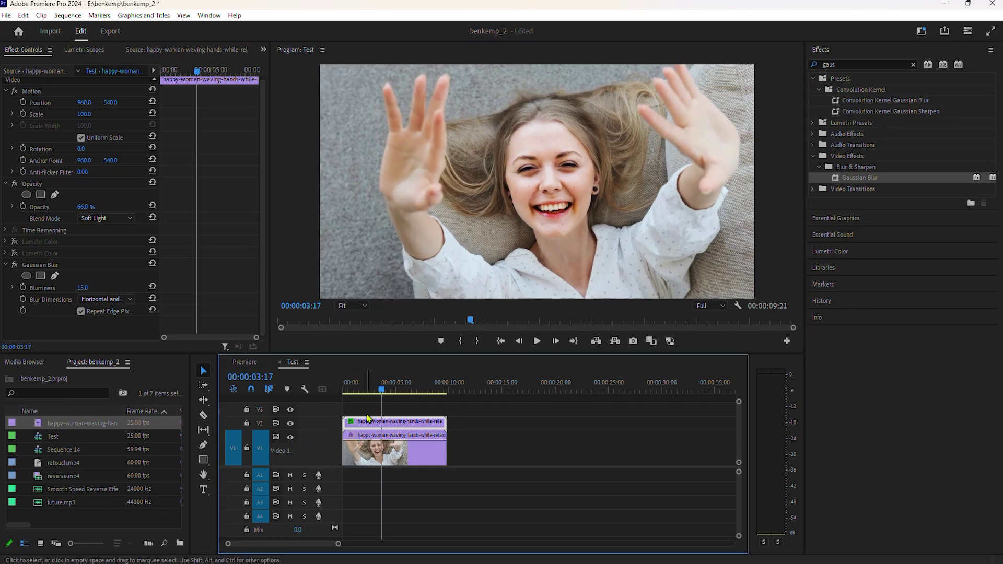